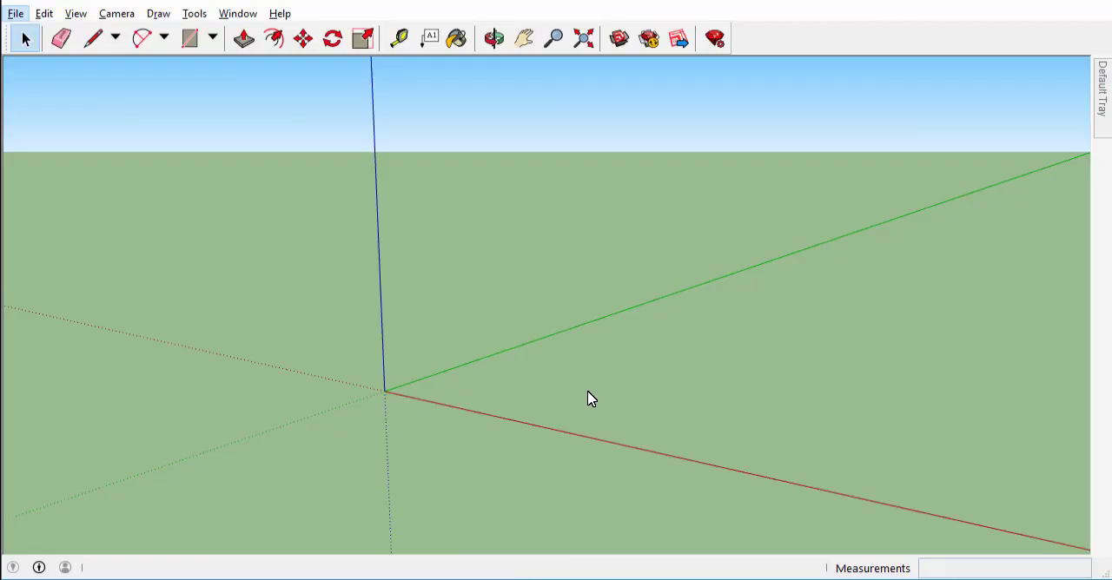
# Draw the first three edges of an outline with the Line tool, starting along the red axis, the second about 16' 6" along green.
pyautogui.click(588, 392)
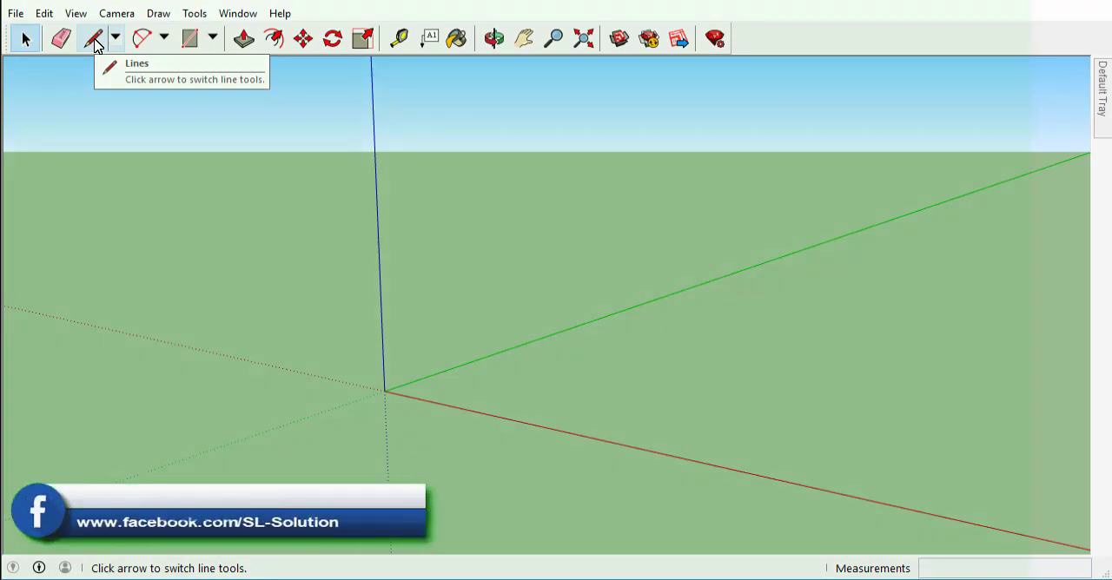
pyautogui.click(155, 16)
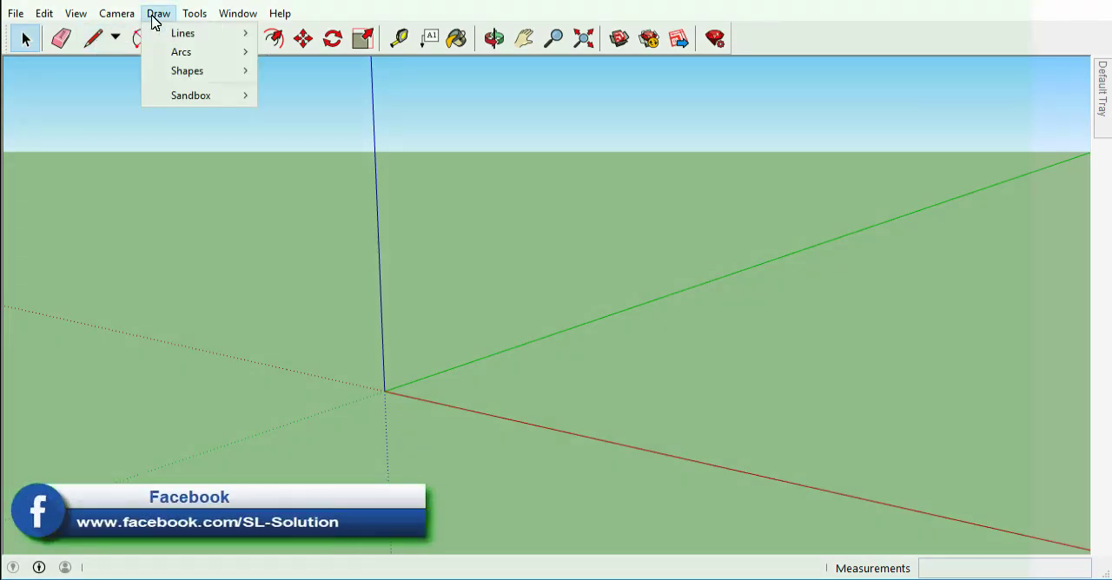
pyautogui.moveTo(160, 41)
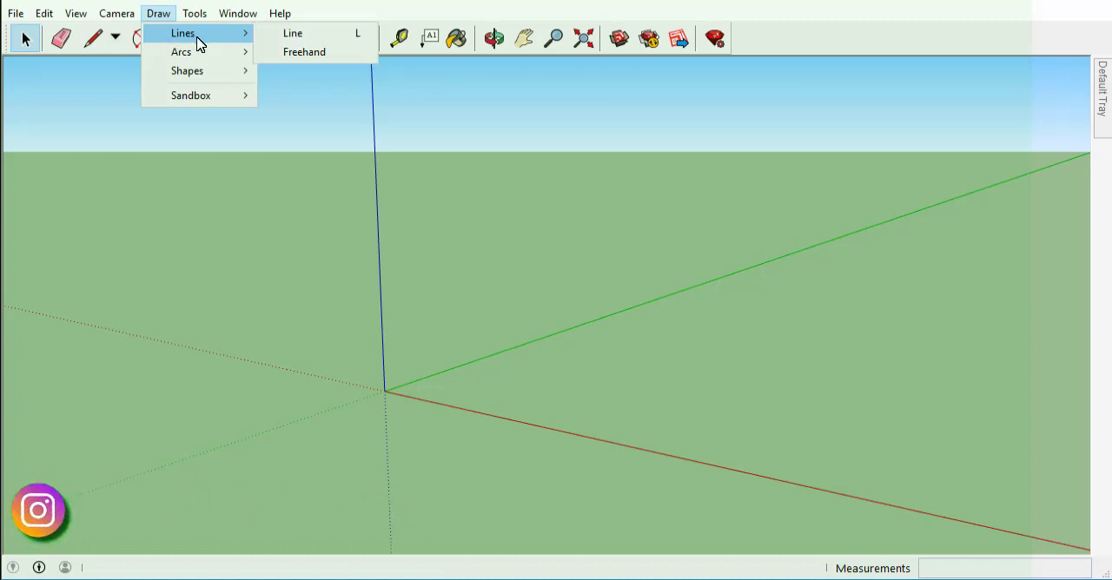
pyautogui.click(281, 38)
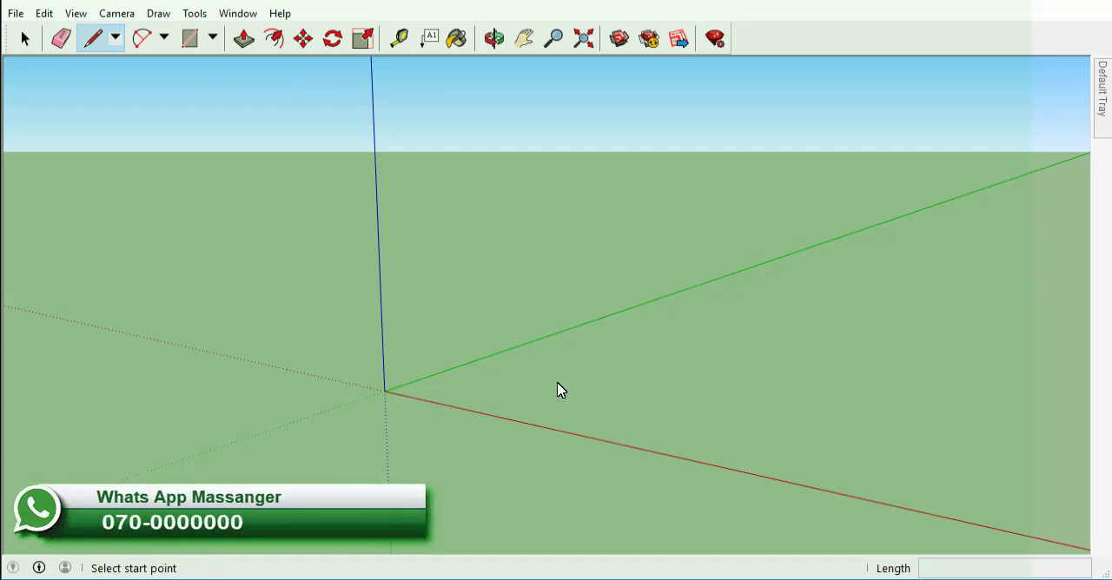
pyautogui.click(432, 393)
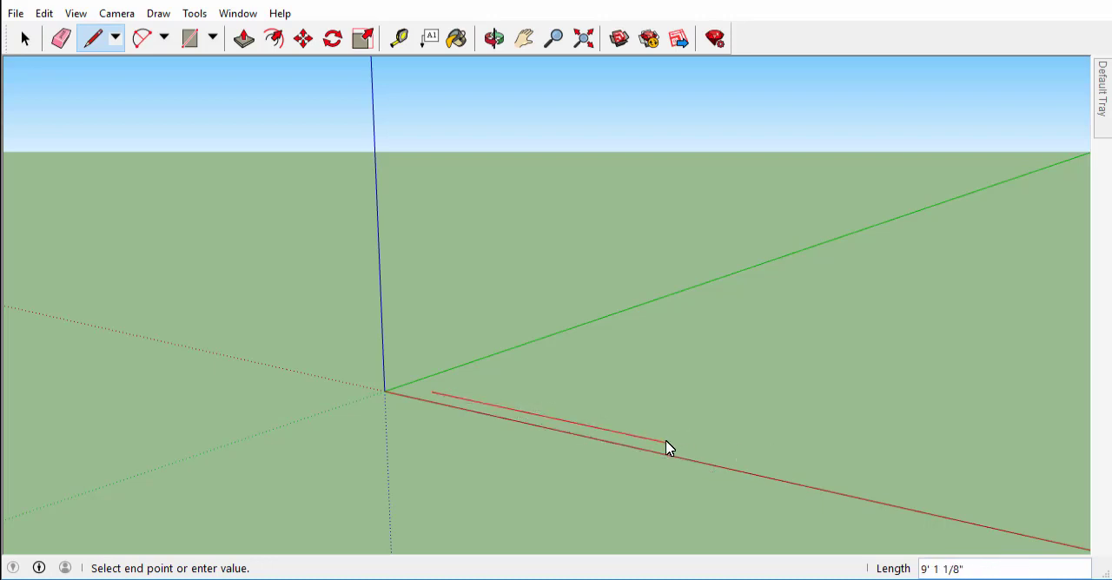
pyautogui.click(721, 454)
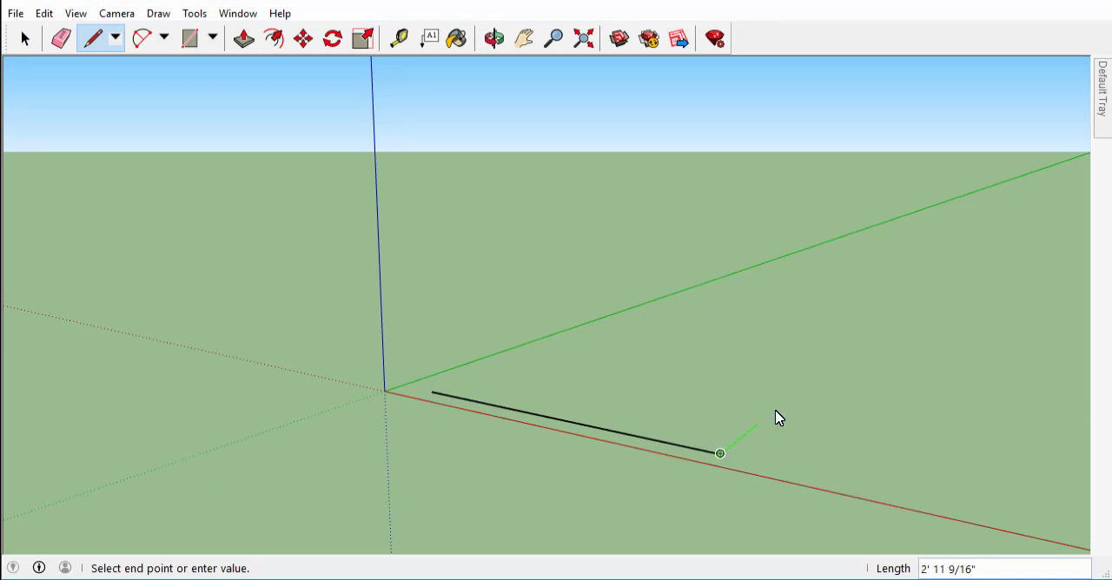
pyautogui.click(864, 352)
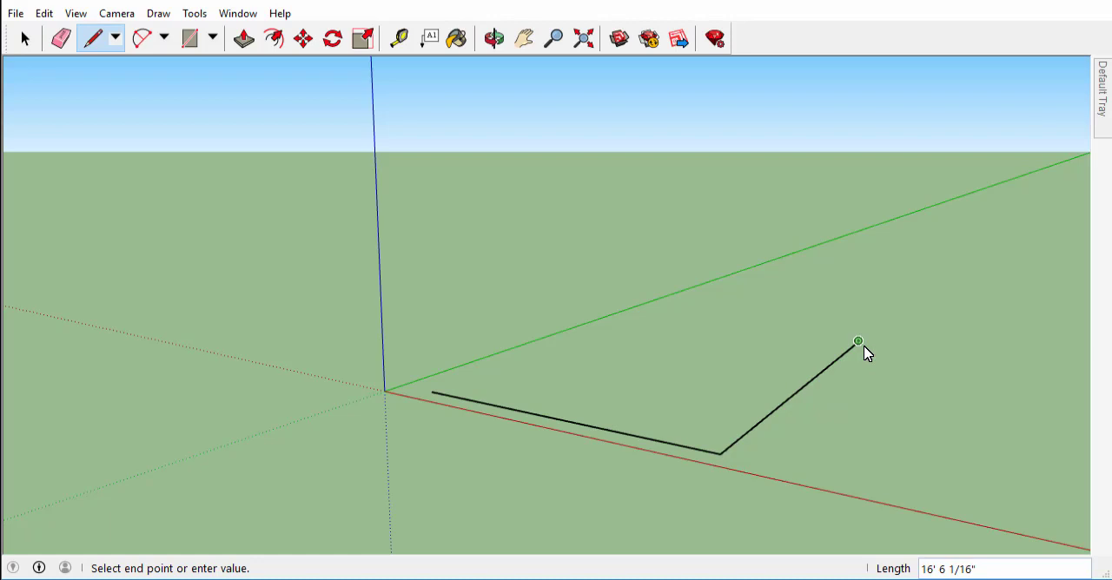
pyautogui.click(802, 337)
# Continue the outline with a slanted notch in its far side and close it at the starting point to form a face.
pyautogui.press('o')
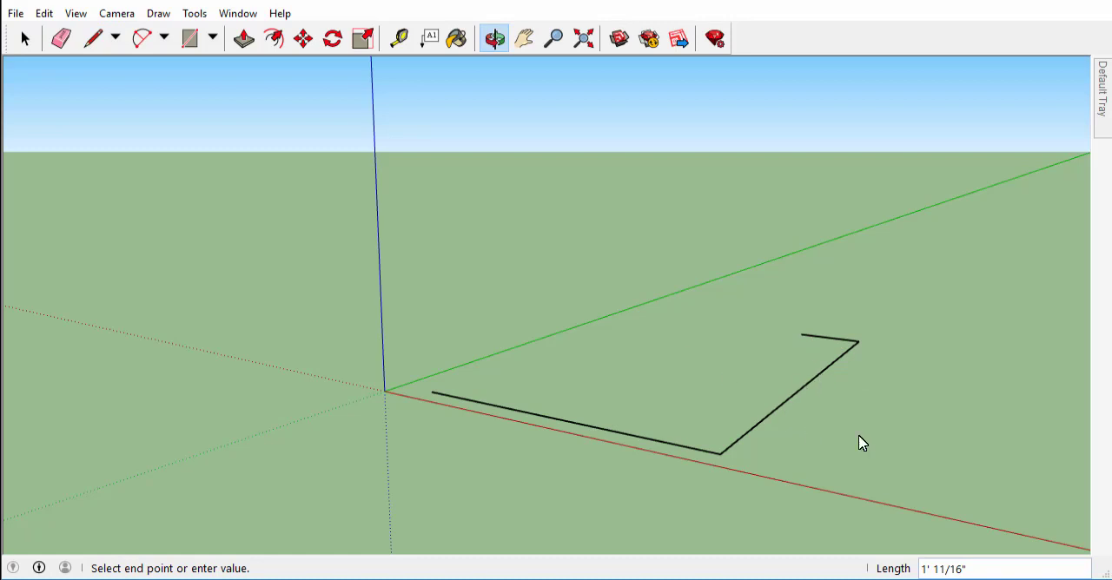
pyautogui.moveTo(858, 444)
pyautogui.mouseDown()
pyautogui.moveTo(944, 449)
pyautogui.moveTo(961, 500)
pyautogui.mouseUp()
pyautogui.moveTo(958, 493); pyautogui.dragTo(957, 508, button='middle')
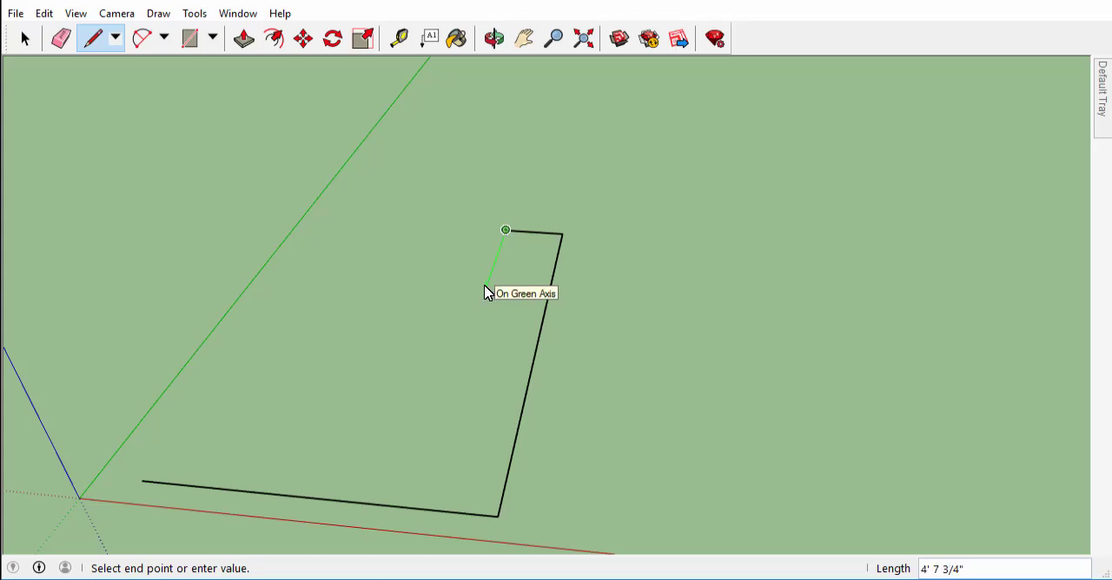
pyautogui.click(437, 298)
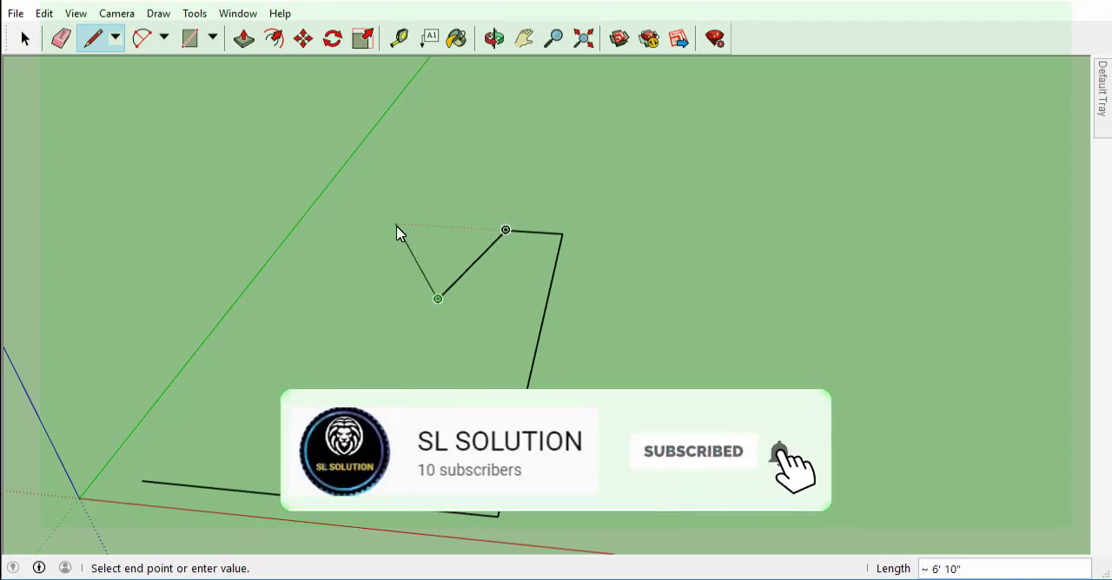
pyautogui.click(438, 298)
pyautogui.click(379, 284)
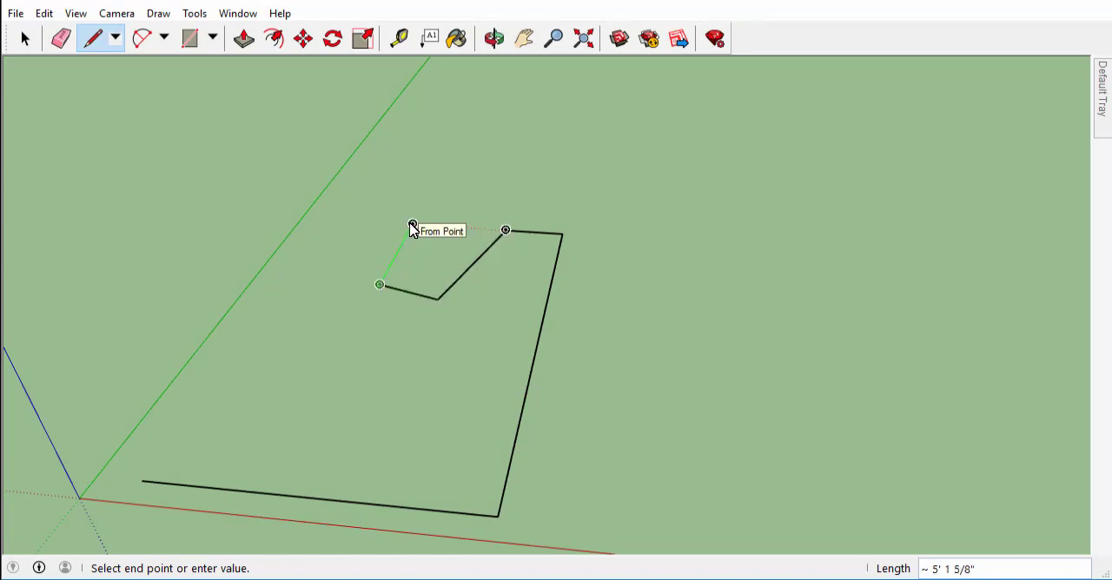
pyautogui.click(412, 225)
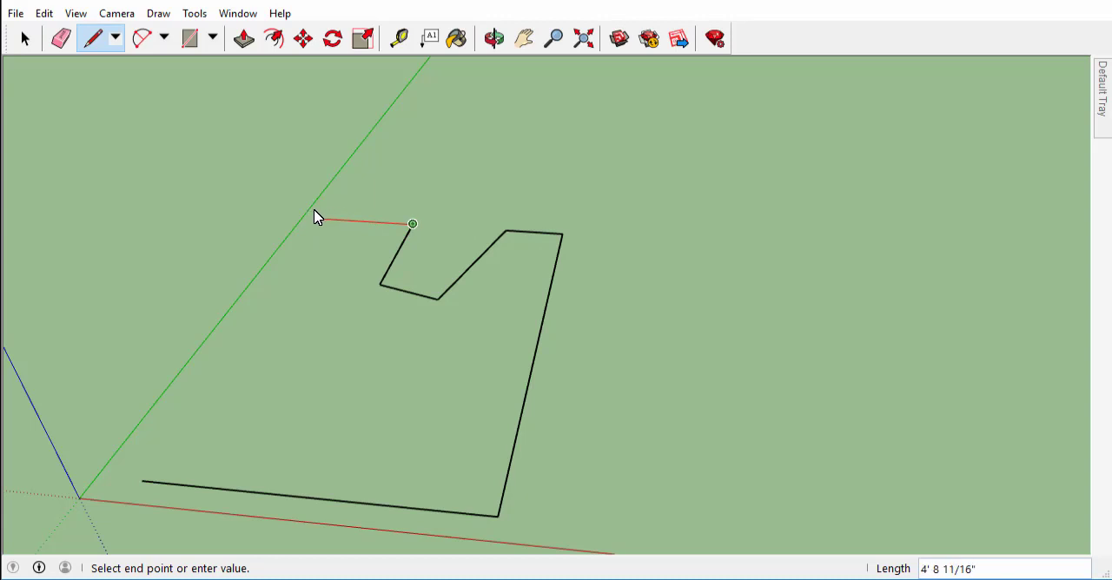
pyautogui.click(339, 222)
pyautogui.click(142, 482)
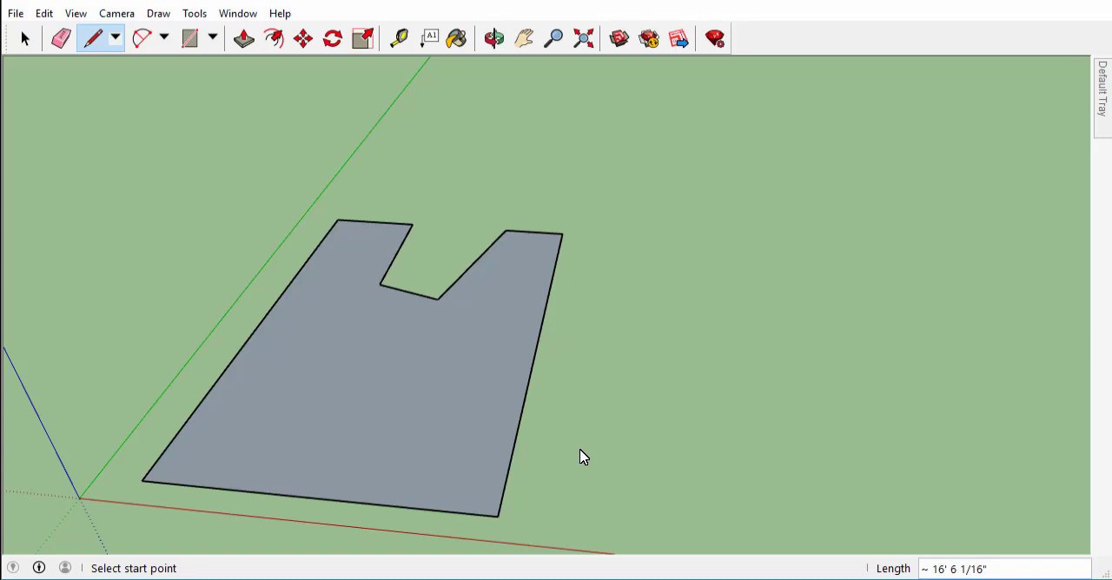
pyautogui.press('space')
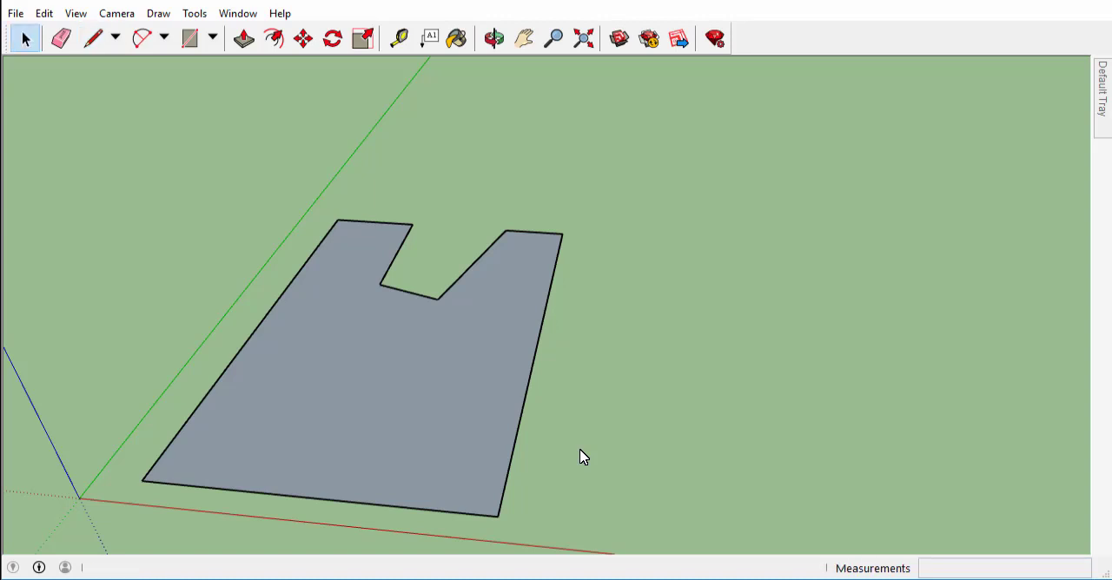
# Set the camera to the standard Top view with Parallel Projection.
pyautogui.press('o')
pyautogui.moveTo(550, 459)
pyautogui.mouseDown()
pyautogui.moveTo(579, 403)
pyautogui.moveTo(581, 295)
pyautogui.moveTo(680, 290)
pyautogui.mouseUp()
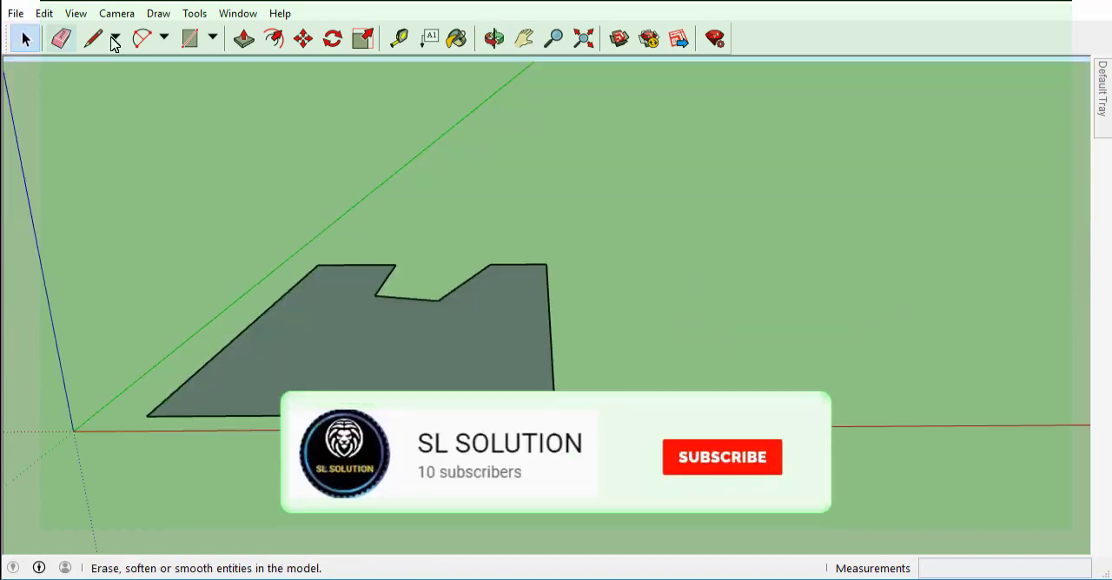
pyautogui.press('space')
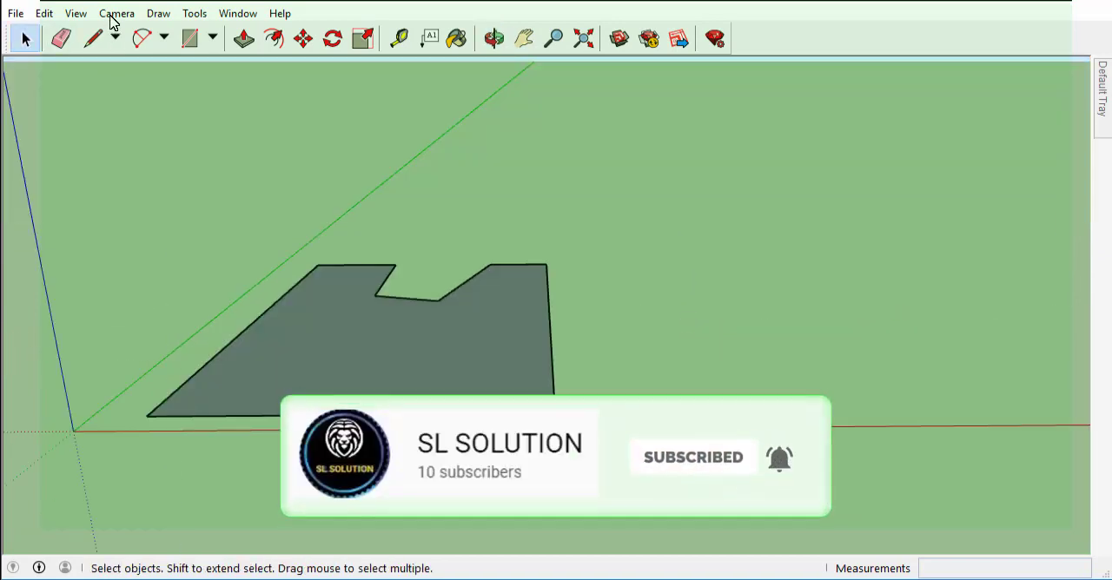
pyautogui.click(117, 14)
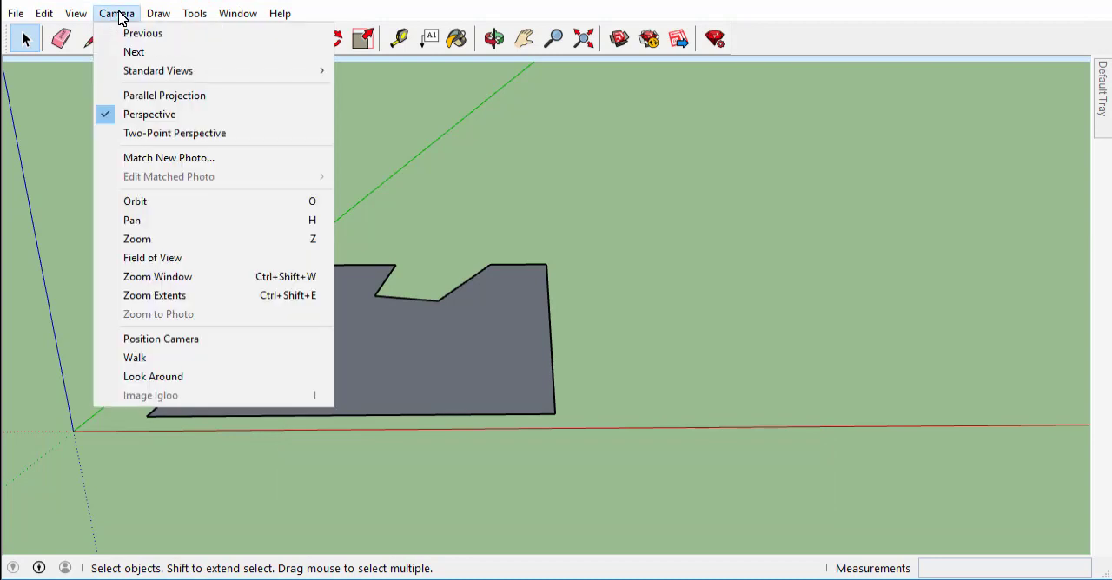
pyautogui.moveTo(204, 70)
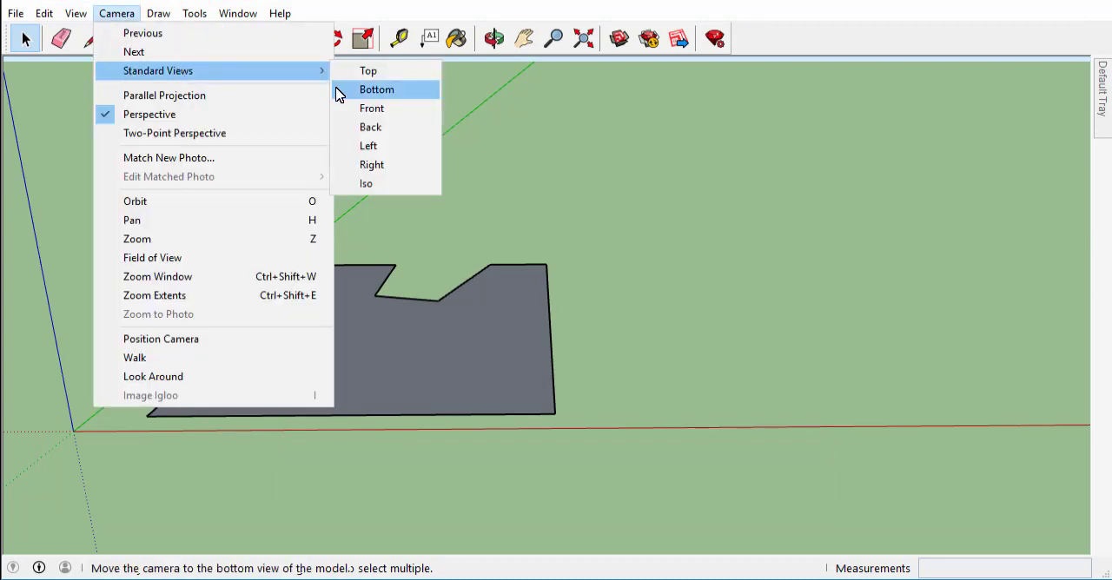
pyautogui.click(368, 72)
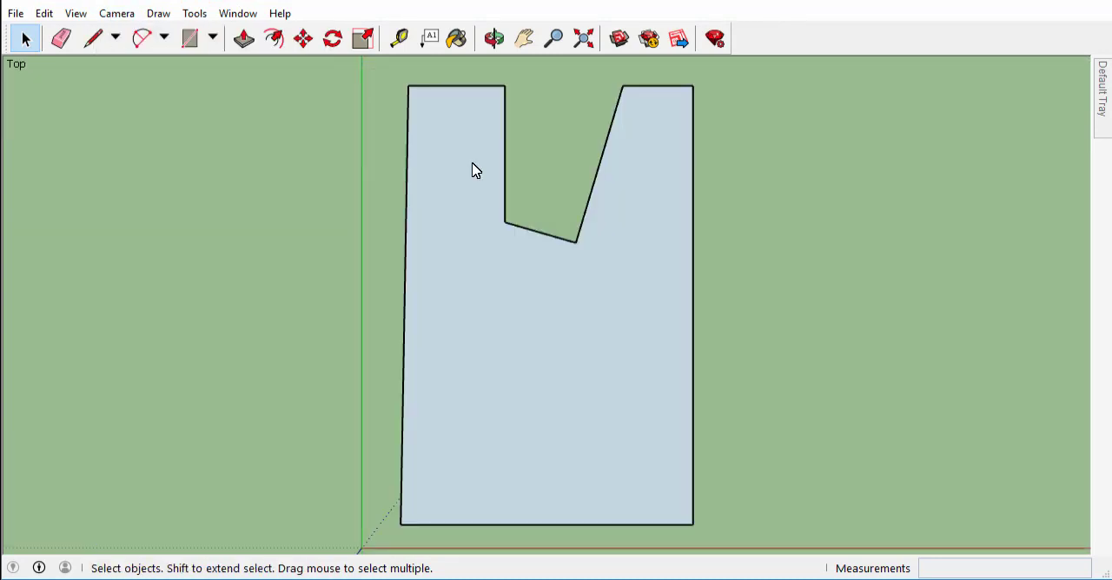
pyautogui.click(114, 18)
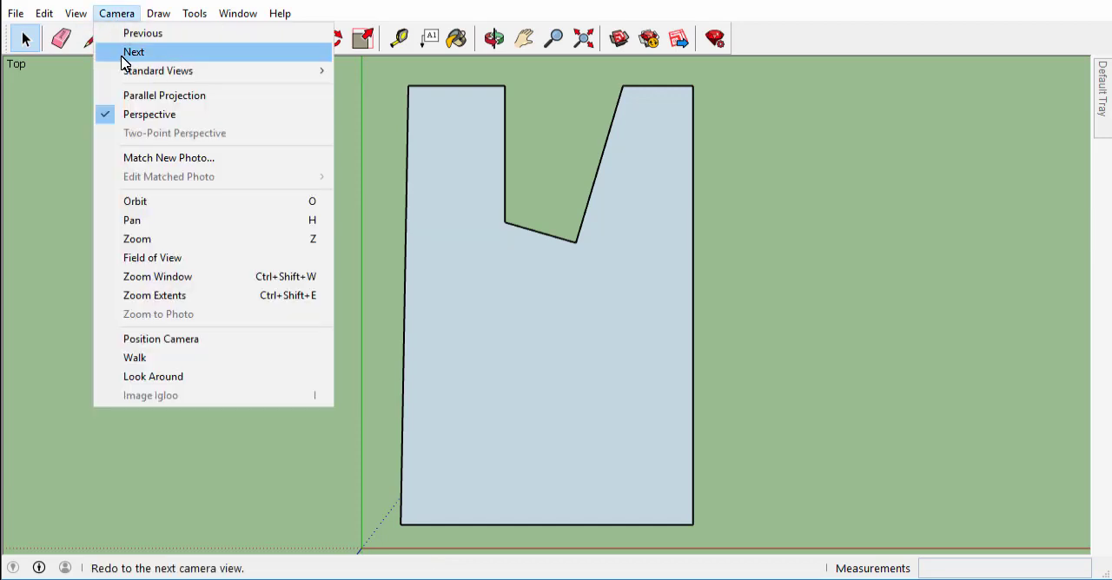
pyautogui.click(211, 102)
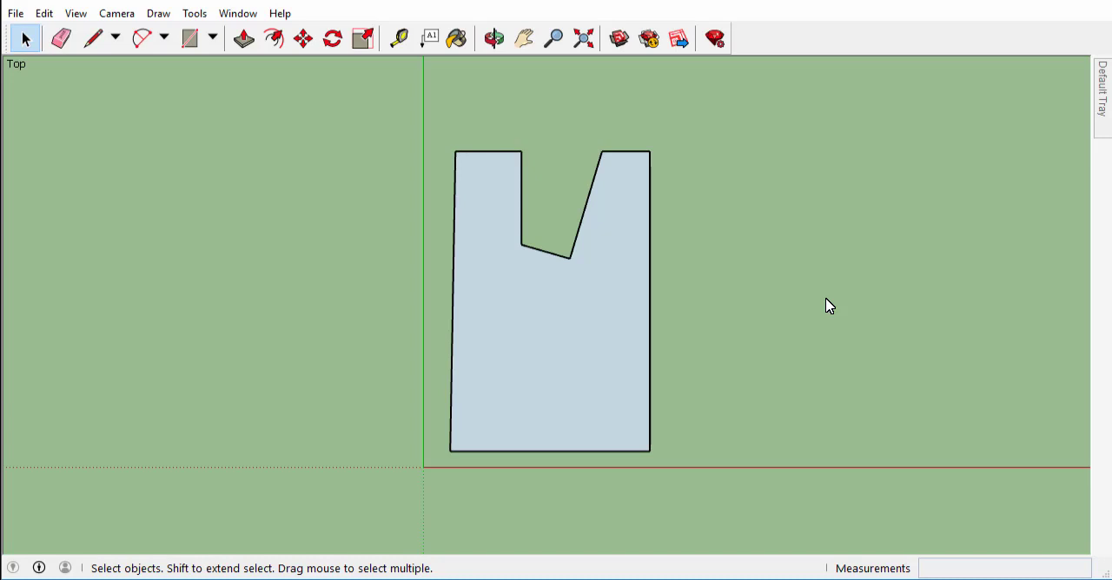
pyautogui.click(116, 14)
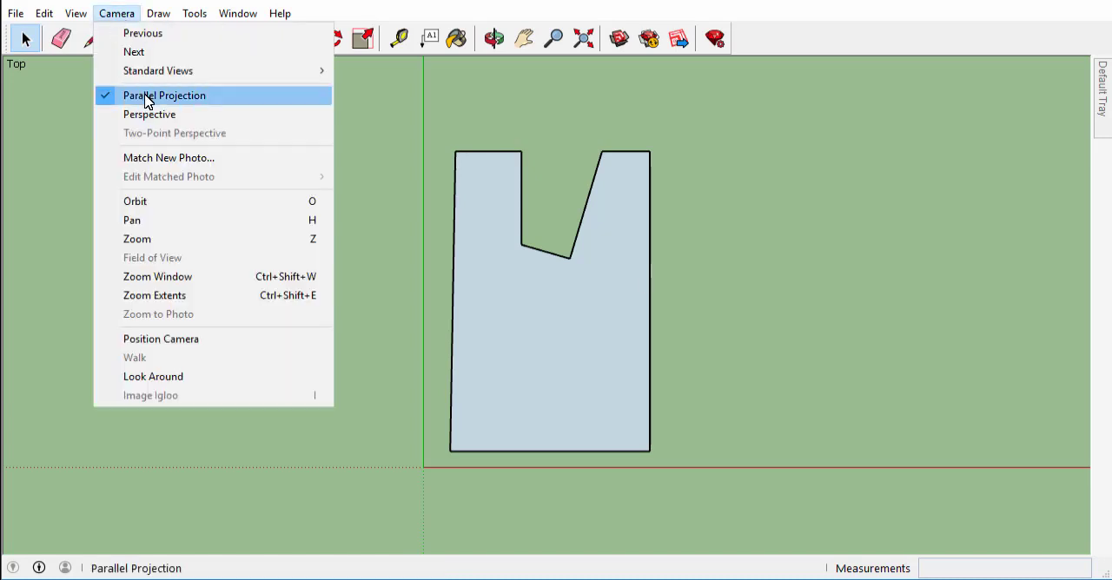
pyautogui.click(768, 180)
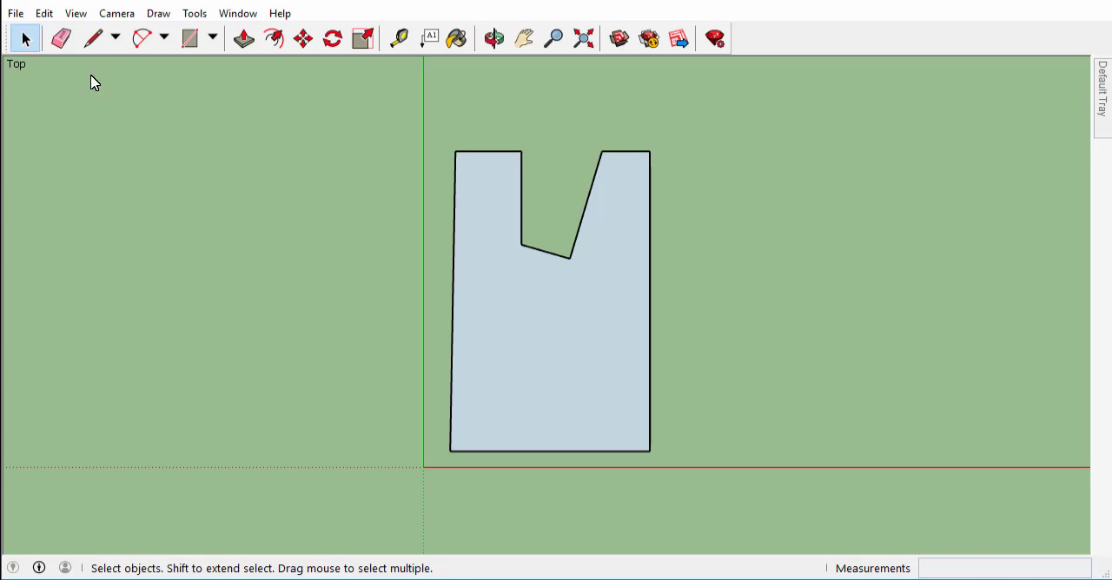
# Draw a second closed face beside the first with the Line tool, about 10' 3" deep along green, with a V-shaped notch in its far edge.
pyautogui.click(97, 45)
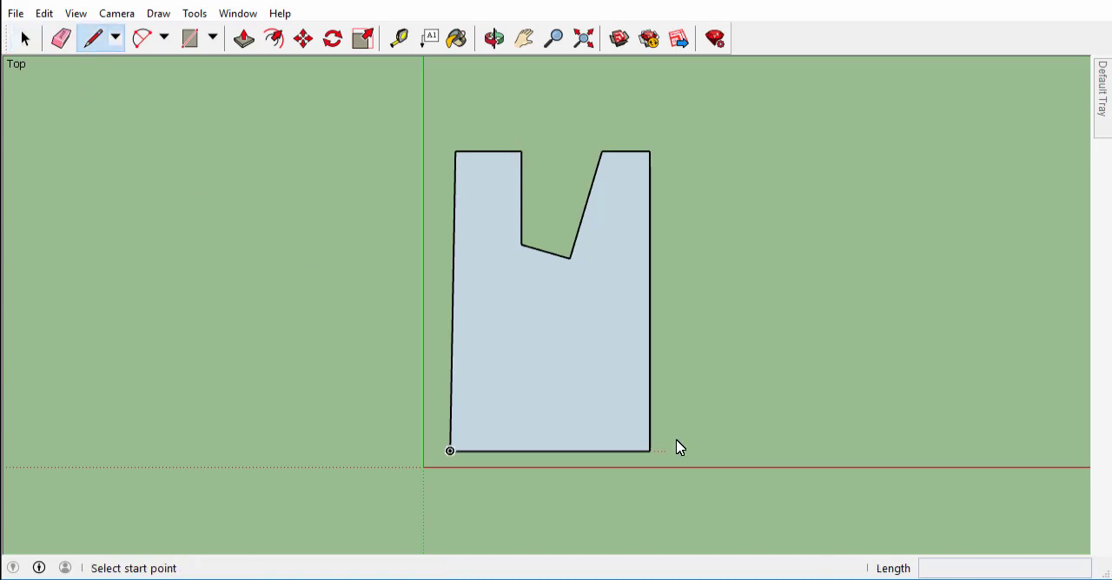
pyautogui.click(703, 451)
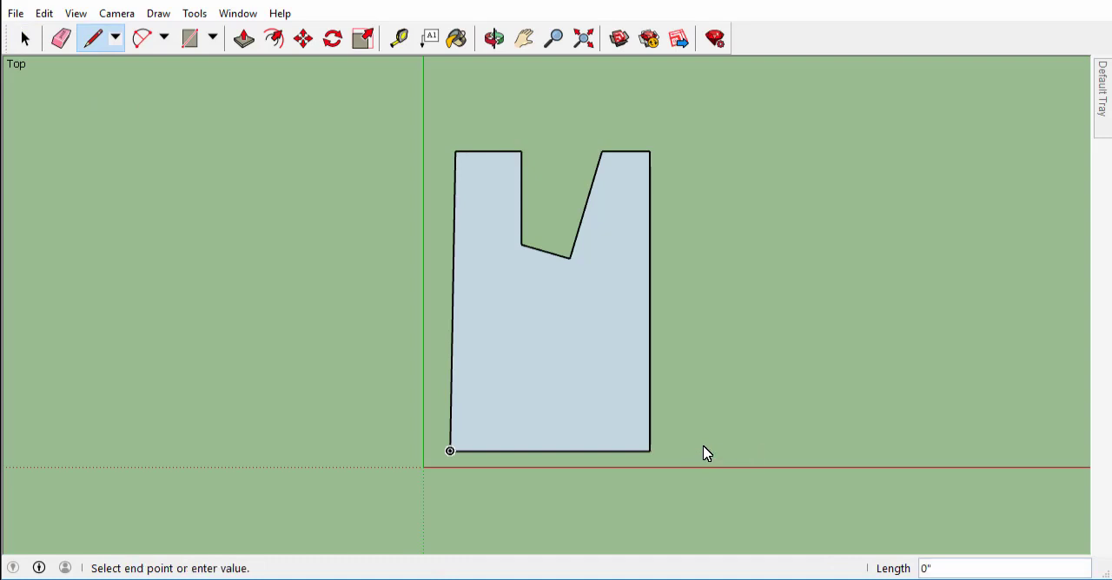
pyautogui.click(926, 452)
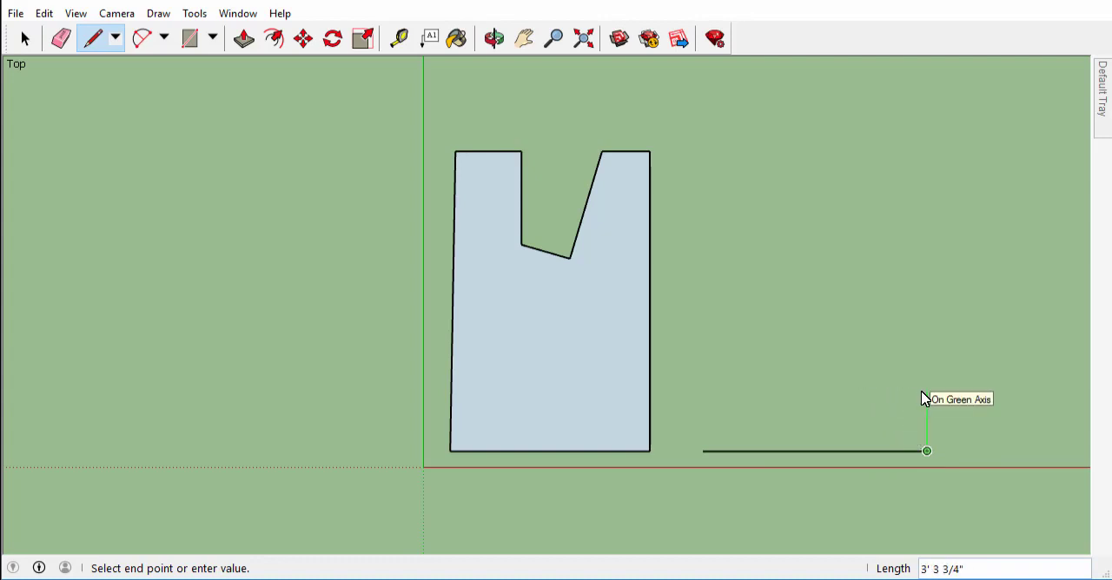
pyautogui.click(927, 264)
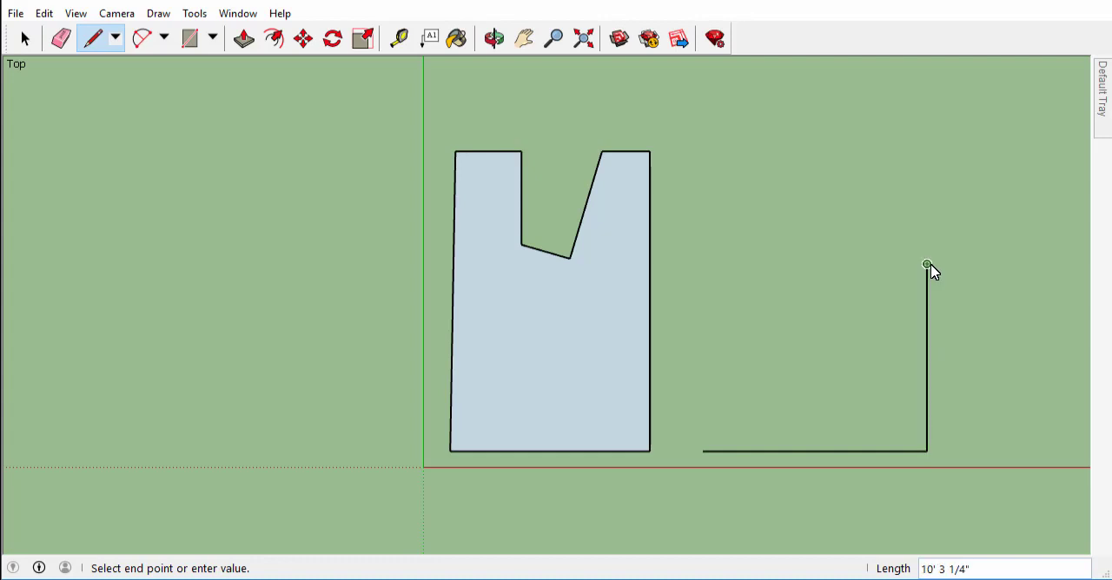
pyautogui.click(811, 264)
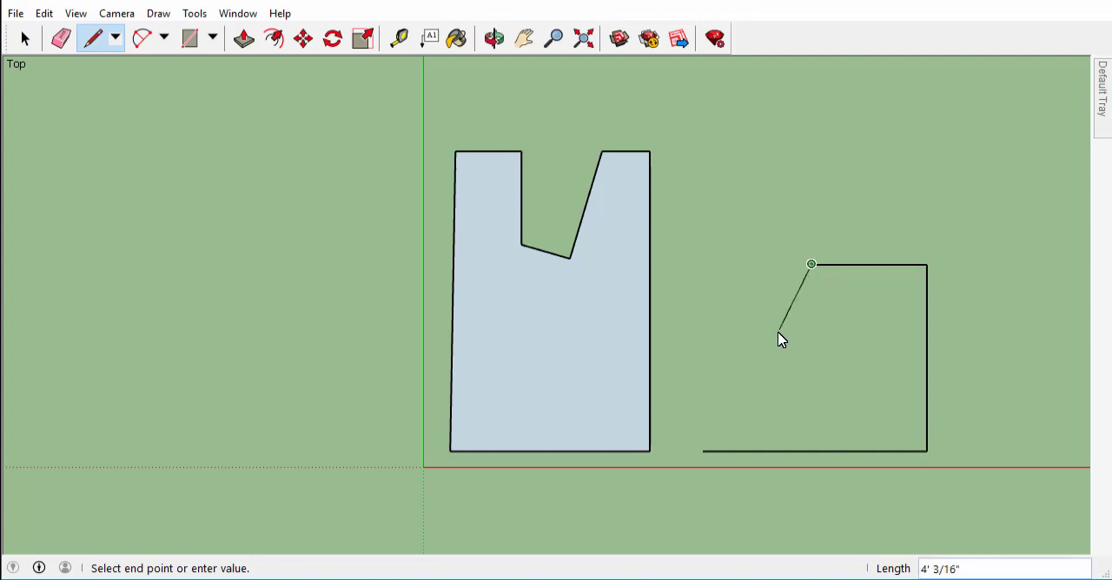
pyautogui.click(776, 333)
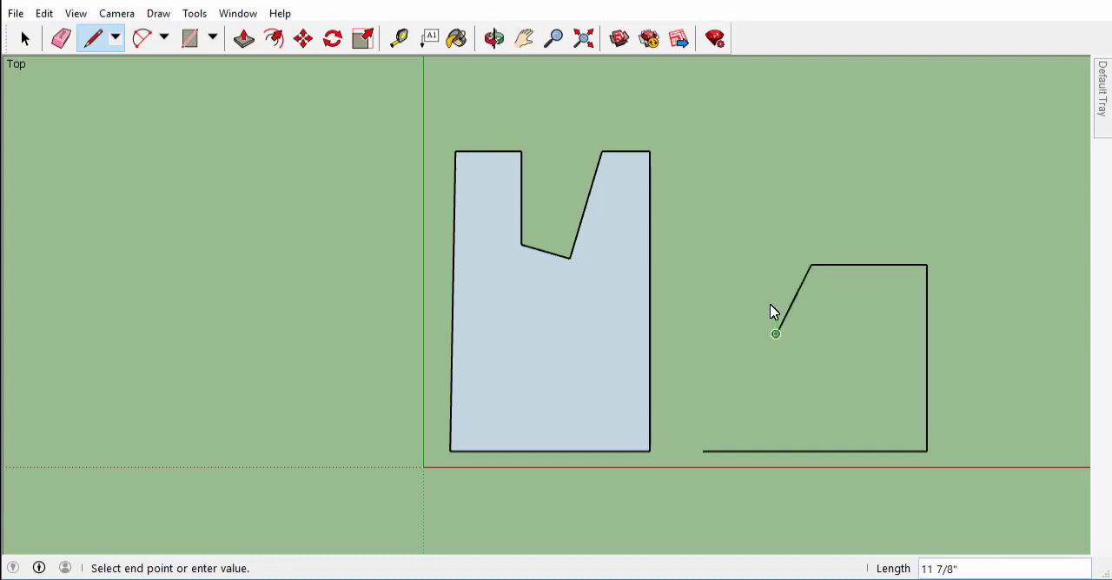
pyautogui.click(748, 264)
pyautogui.click(702, 264)
pyautogui.click(702, 451)
pyautogui.click(25, 38)
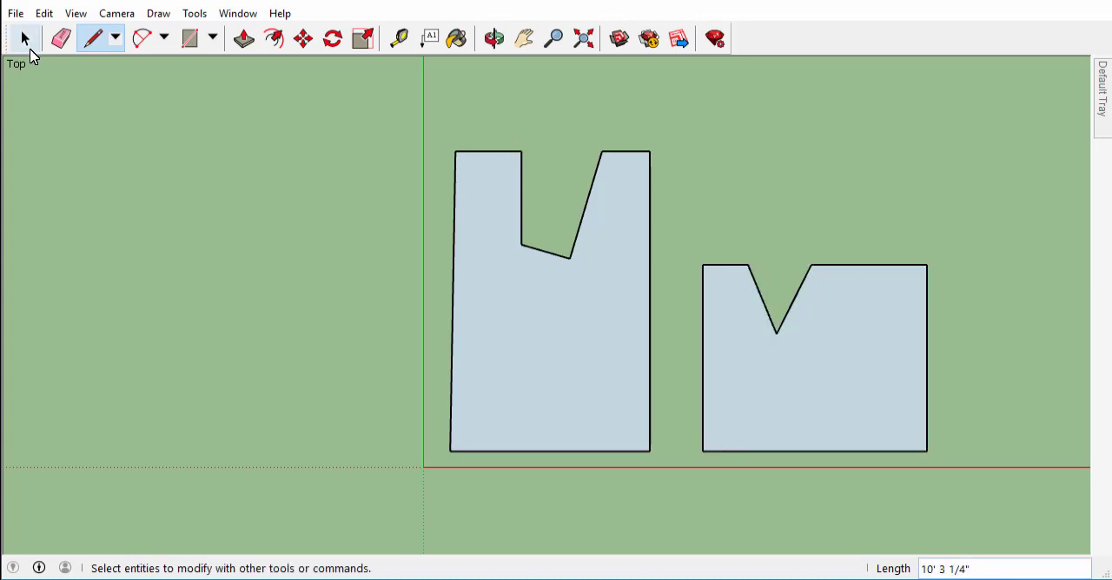
# Draw a large closed six-edge outline around both faces in an orbited 3D view with the Line tool, its first edge about 59' 3" long.
pyautogui.moveTo(660, 287); pyautogui.dragTo(568, 343, button='middle')
pyautogui.moveTo(568, 343); pyautogui.dragTo(563, 247, button='middle')
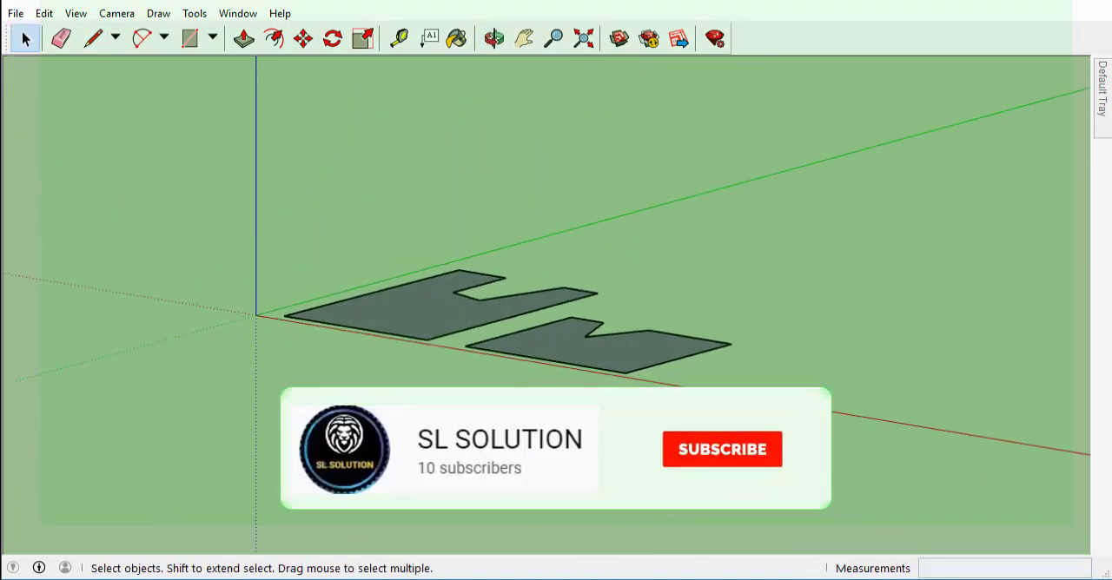
pyautogui.click(92, 39)
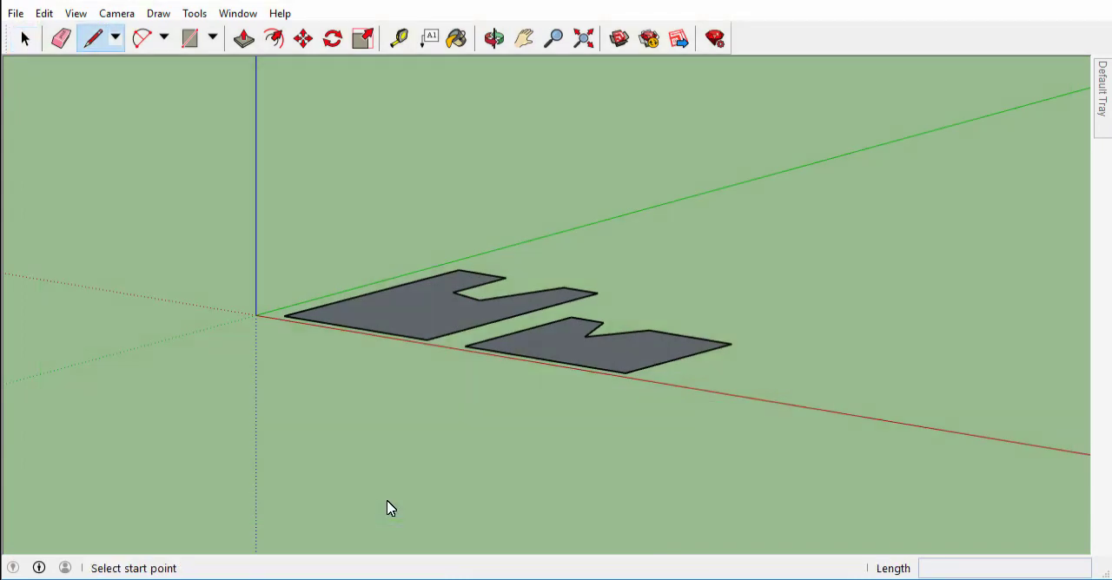
pyautogui.click(510, 505)
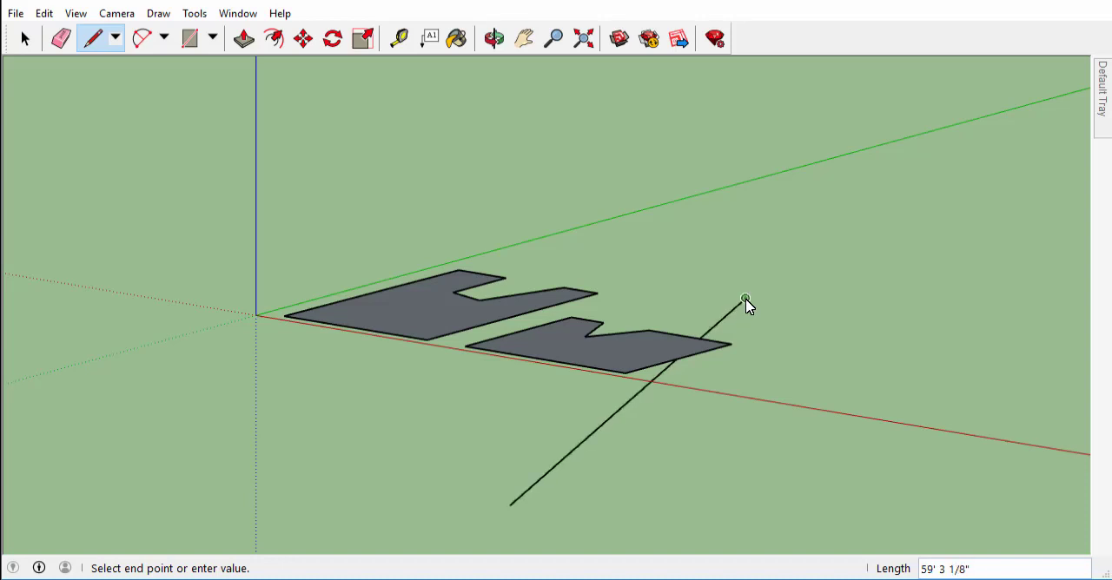
pyautogui.click(569, 213)
pyautogui.click(304, 226)
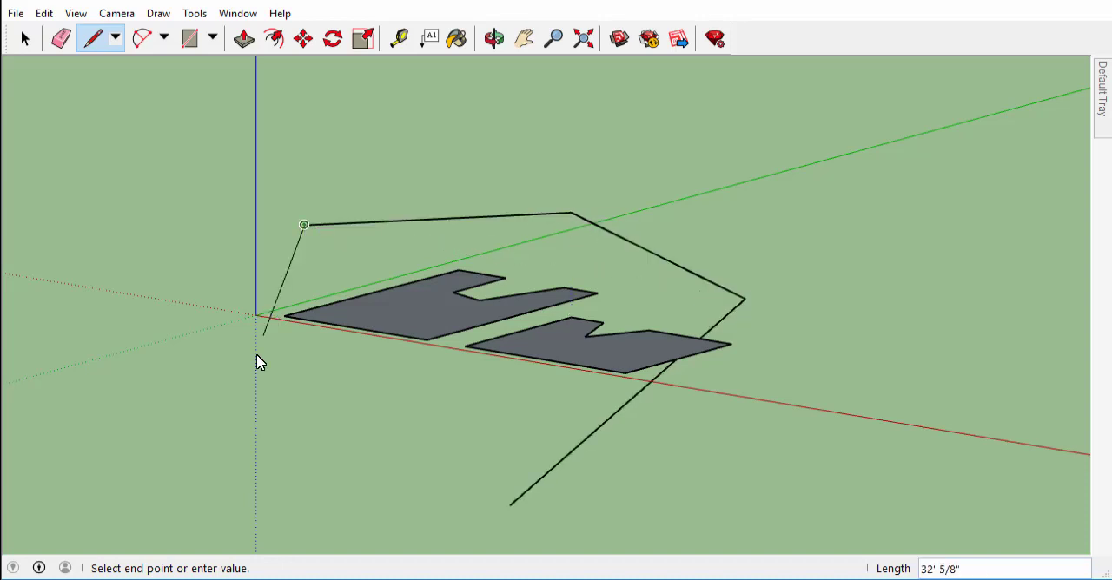
pyautogui.click(159, 447)
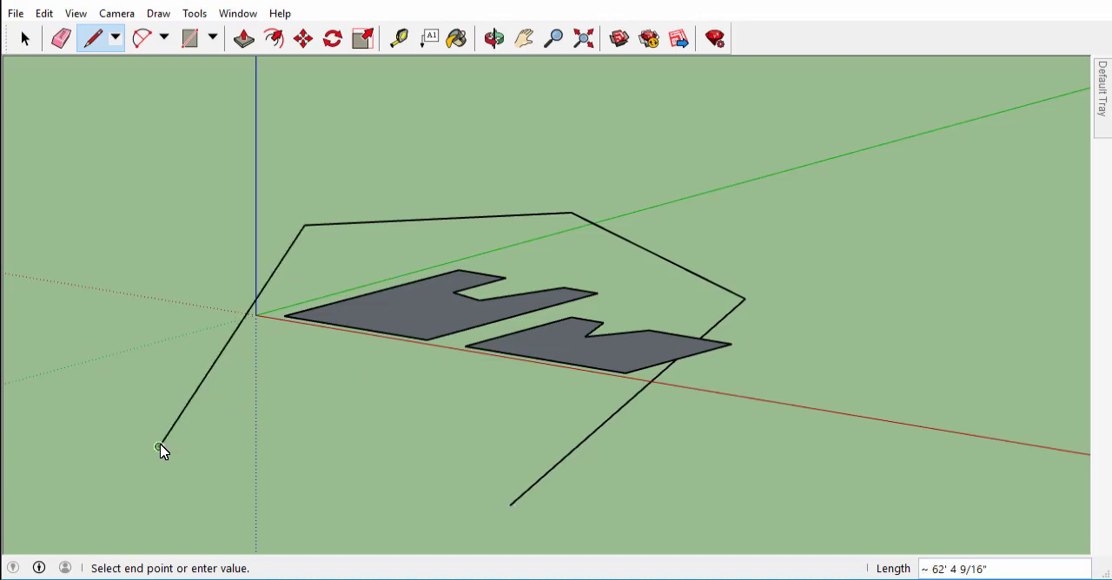
pyautogui.click(370, 517)
pyautogui.click(507, 505)
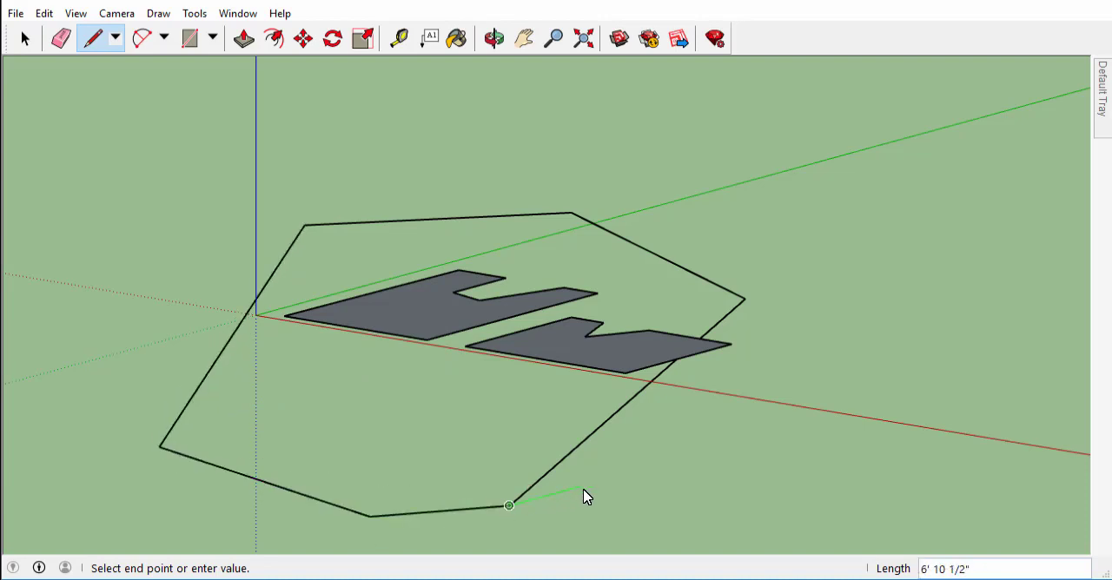
pyautogui.press('Escape')
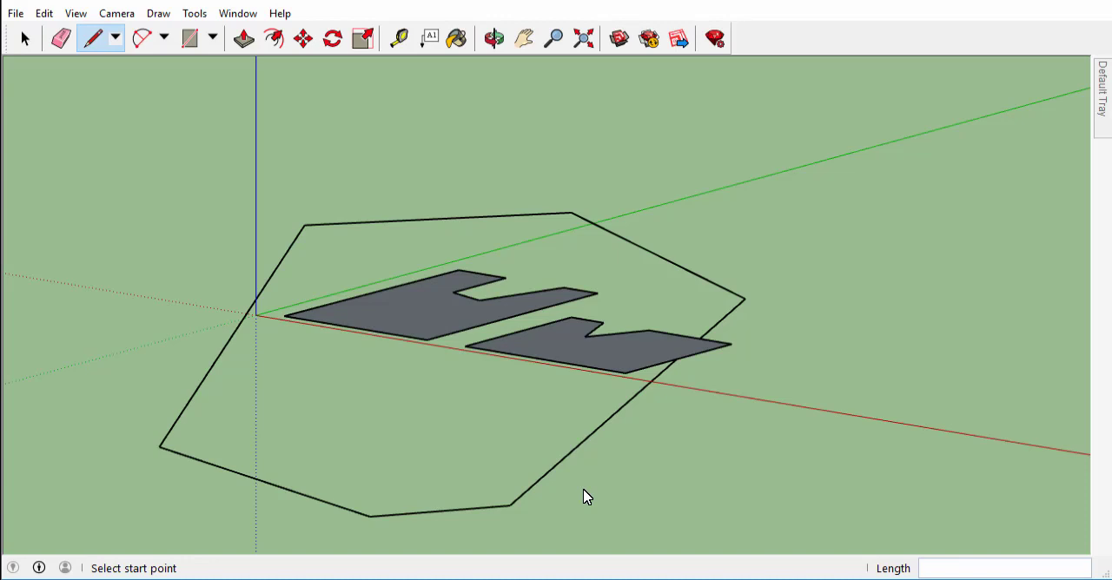
pyautogui.press('space')
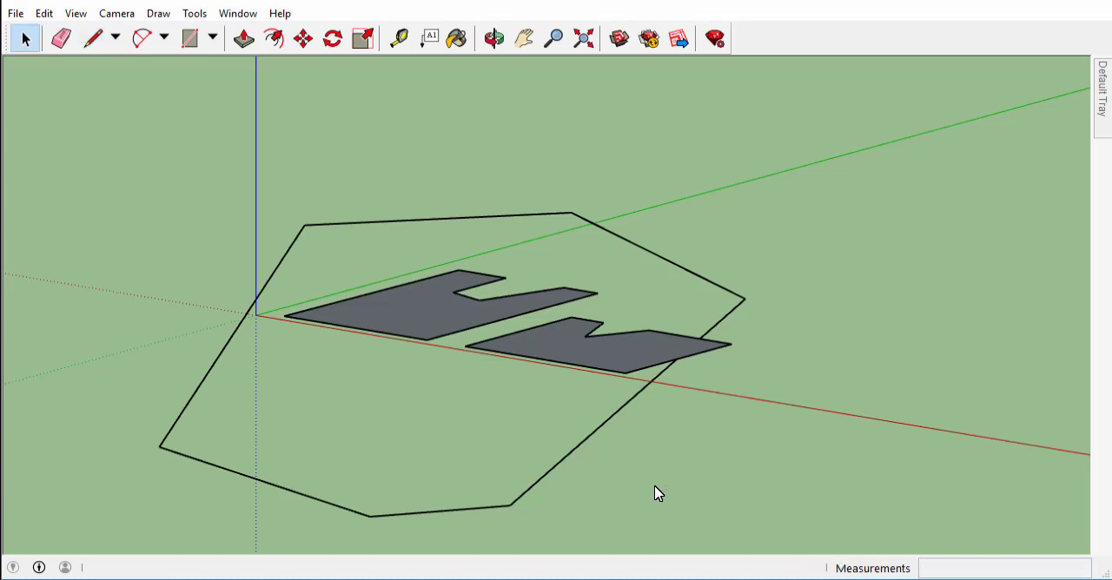
# Orbit to a lower angle to examine whether the large outline is flat, and choose Parallel Projection for the camera.
pyautogui.moveTo(656, 493); pyautogui.dragTo(637, 467, button='middle')
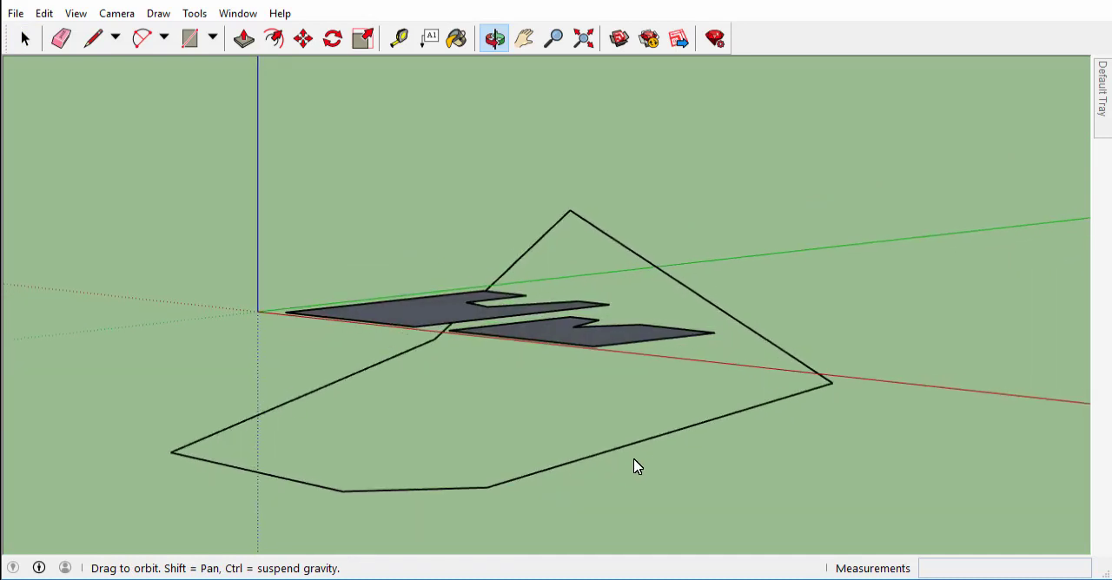
pyautogui.press('space')
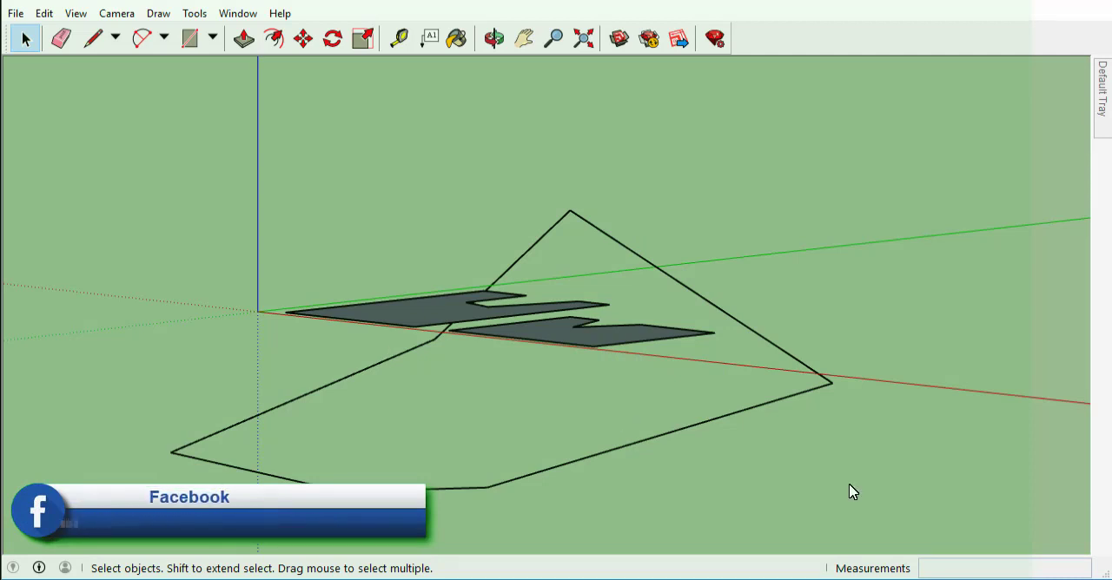
pyautogui.click(117, 13)
pyautogui.moveTo(141, 76)
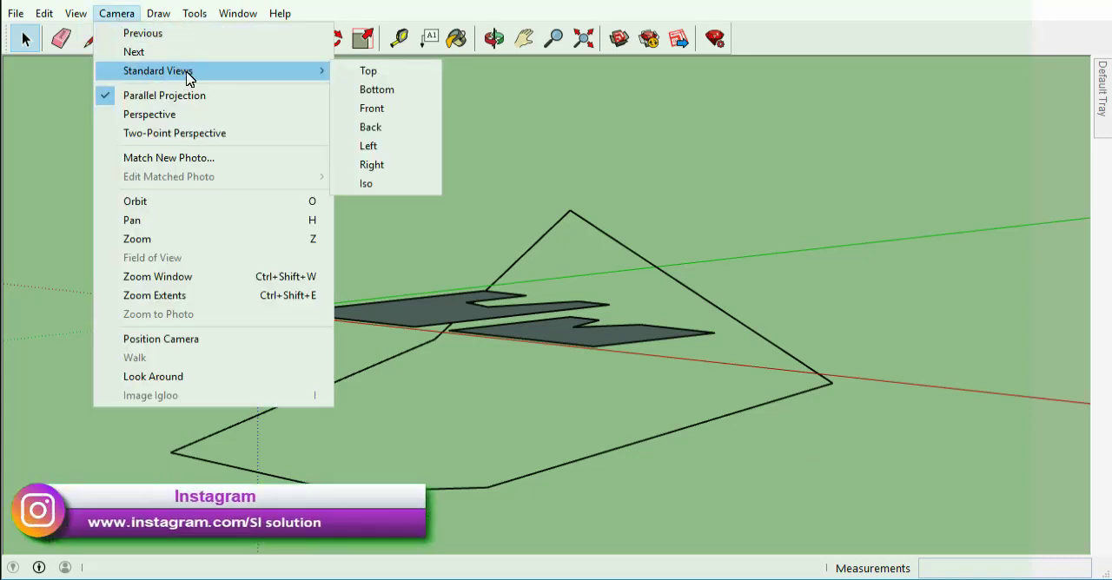
pyautogui.click(278, 97)
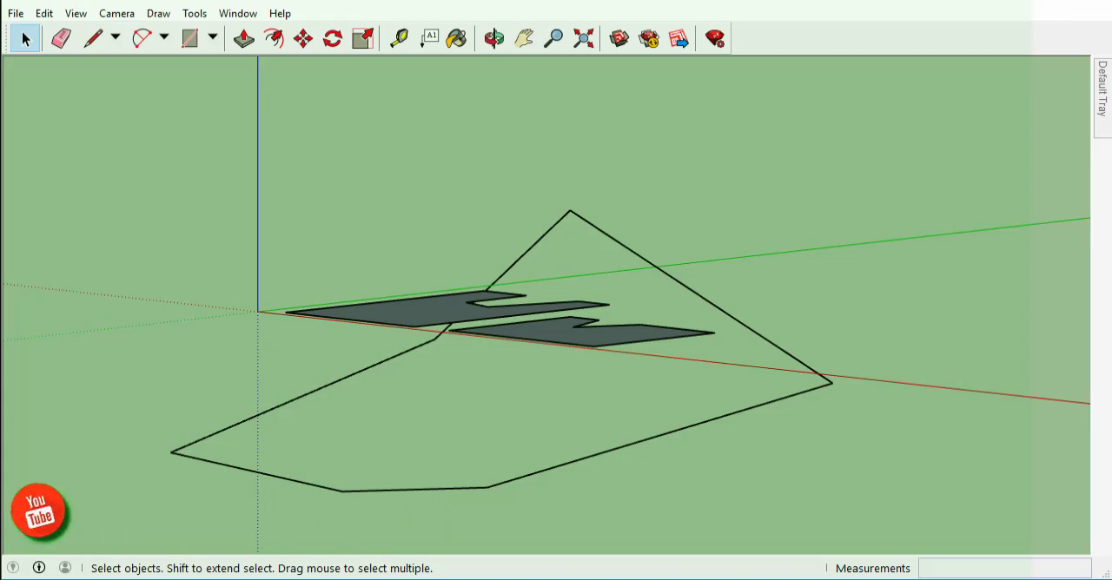